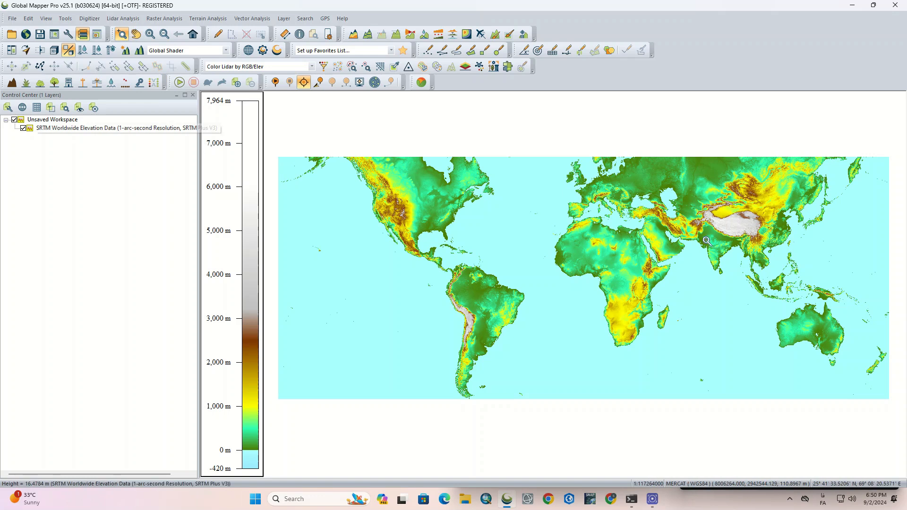
- Examine the SRTM elevation map from the world view down to the mountains along the southwestern Caspian Sea coast
{"action": "left_click_drag", "start_coordinate": [672, 212], "coordinate": [693, 242]}
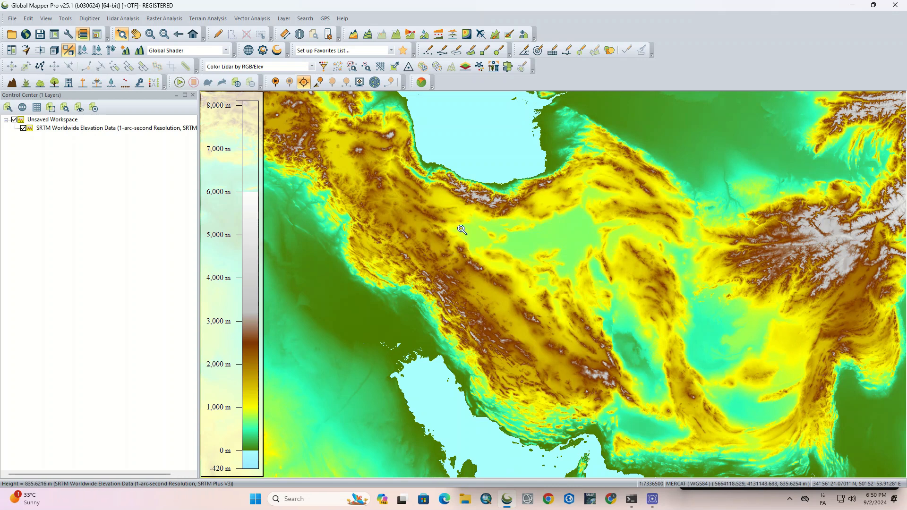
{"action": "left_click_drag", "start_coordinate": [465, 175], "coordinate": [596, 249]}
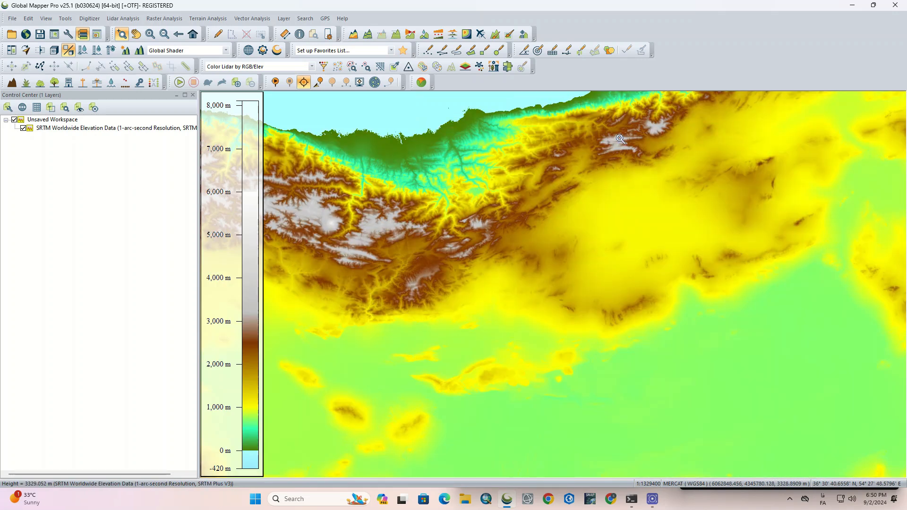
{"action": "left_click_drag", "start_coordinate": [628, 121], "coordinate": [539, 321]}
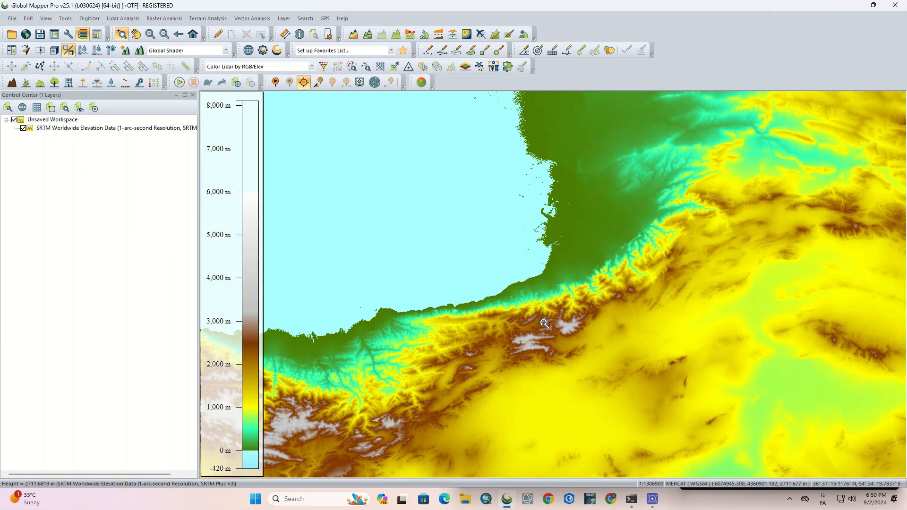
{"action": "scroll", "coordinate": [499, 274], "scroll_direction": "down", "scroll_amount": 2}
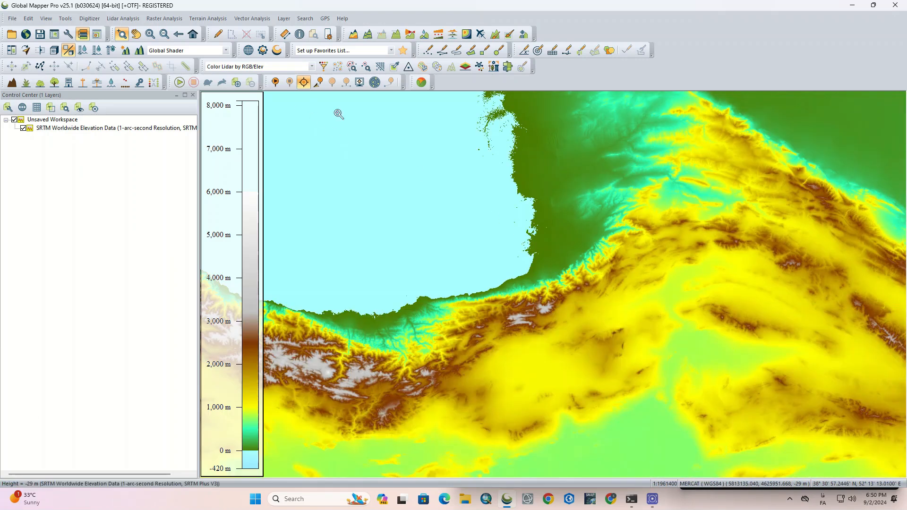
{"action": "scroll", "coordinate": [478, 239], "scroll_direction": "down", "scroll_amount": 2}
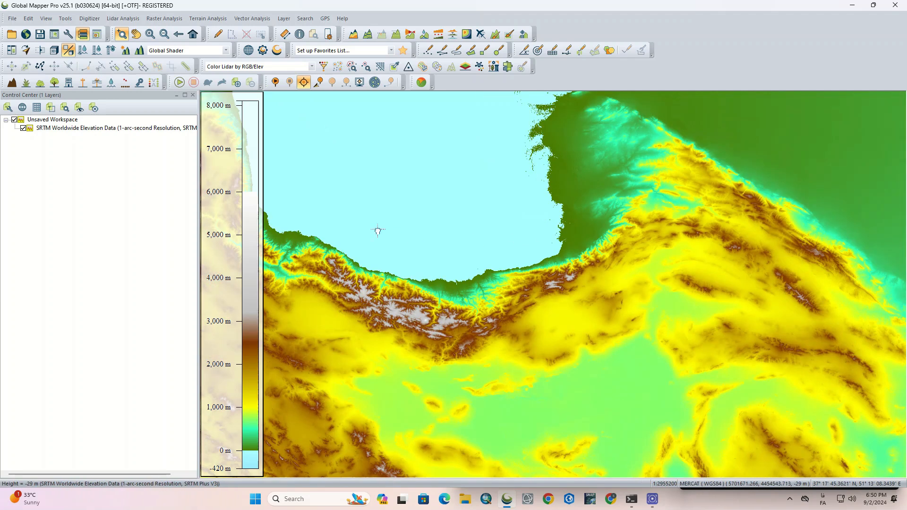
{"action": "left_click_drag", "start_coordinate": [377, 231], "coordinate": [678, 245]}
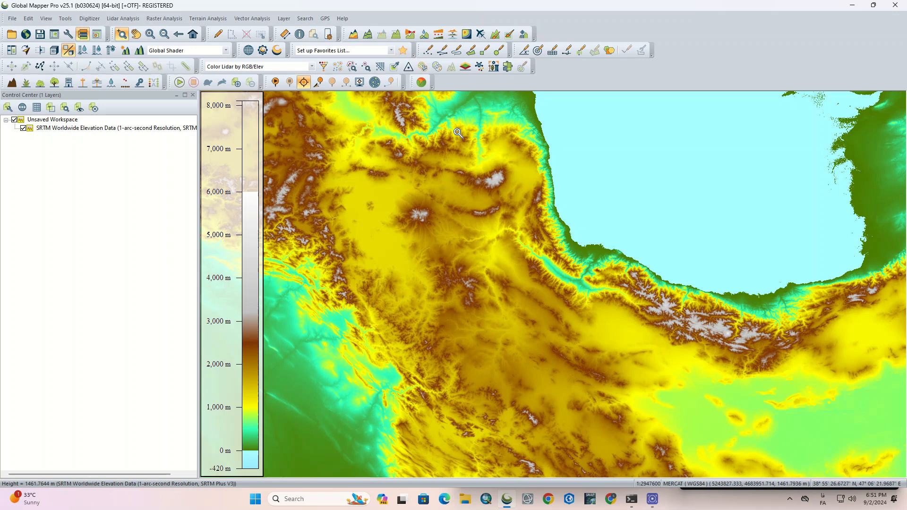
{"action": "left_click_drag", "start_coordinate": [449, 121], "coordinate": [535, 218]}
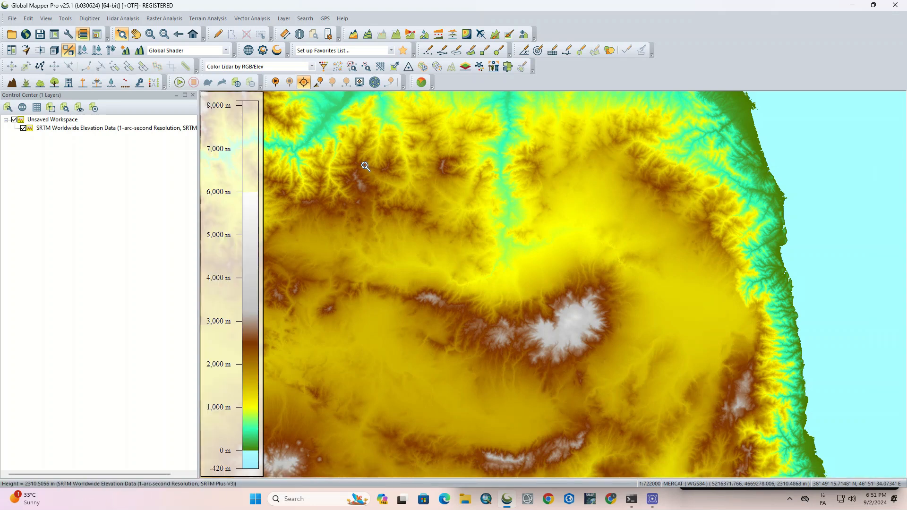
- Try the Atlas Shader on the elevation data and restore the Global Shader
{"action": "left_click", "coordinate": [227, 51]}
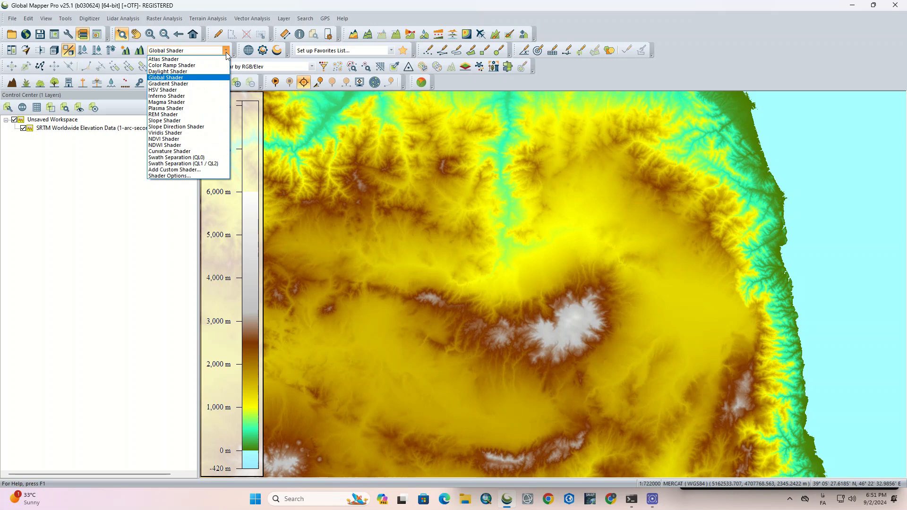
{"action": "left_click", "coordinate": [164, 59]}
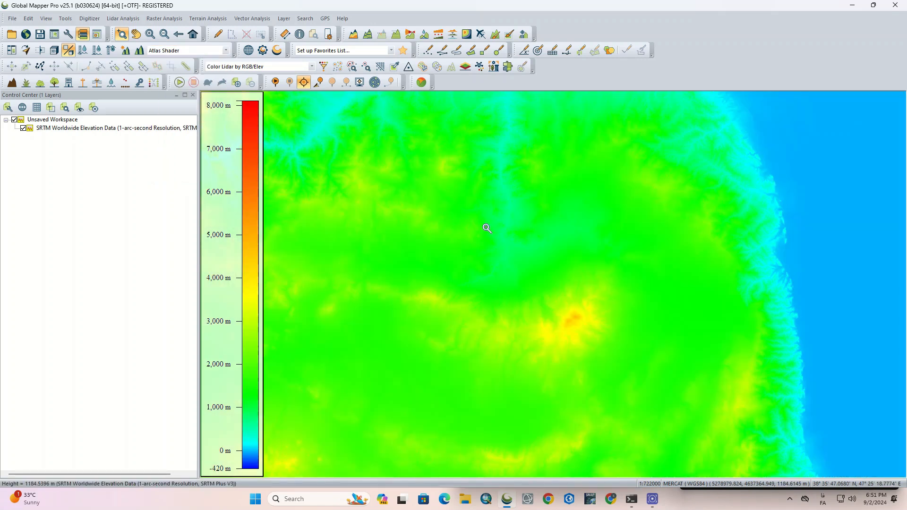
{"action": "left_click", "coordinate": [226, 51]}
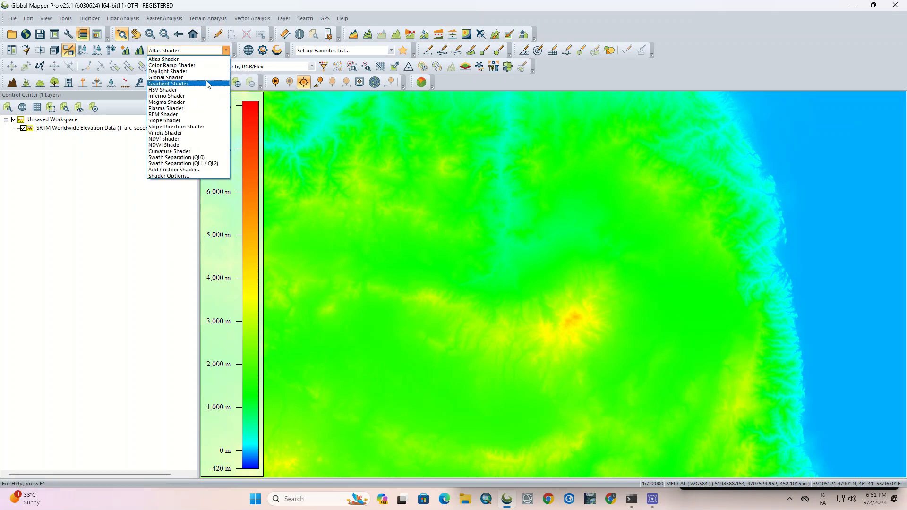
{"action": "left_click", "coordinate": [205, 78]}
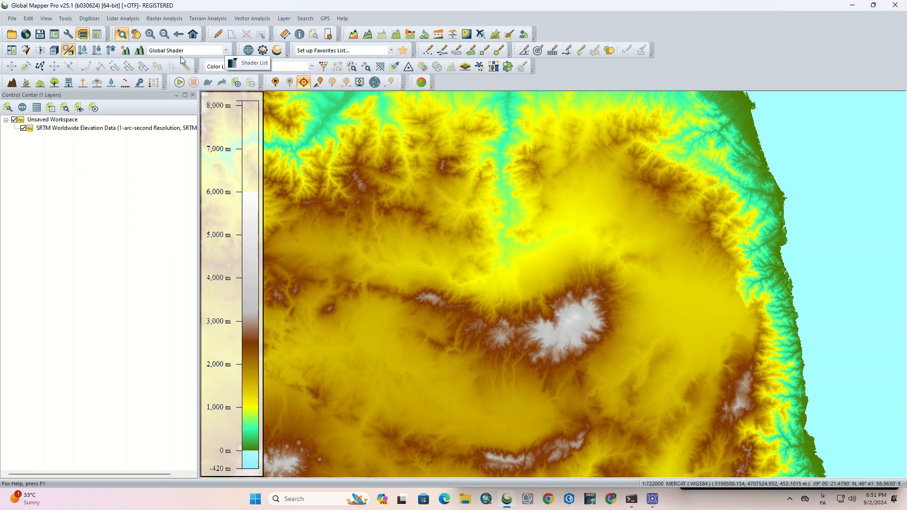
- Enable hill shading for the terrain and compare the Atlas Shader with the Global Shader, ending on the Global Shader
{"action": "left_click", "coordinate": [140, 50]}
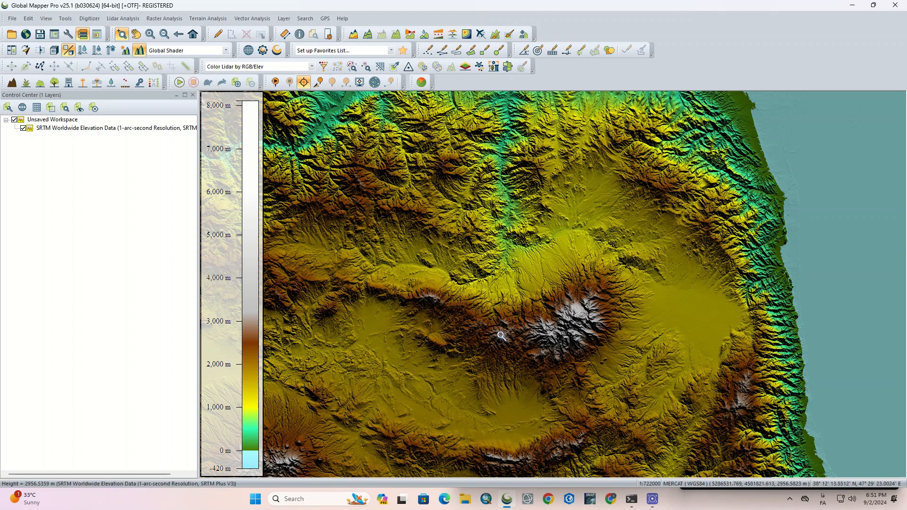
{"action": "left_click", "coordinate": [226, 50]}
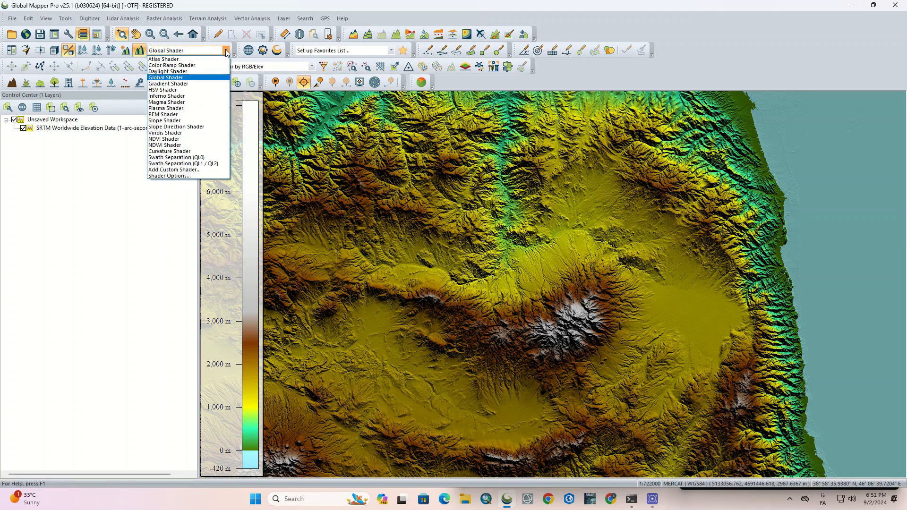
{"action": "left_click", "coordinate": [223, 58]}
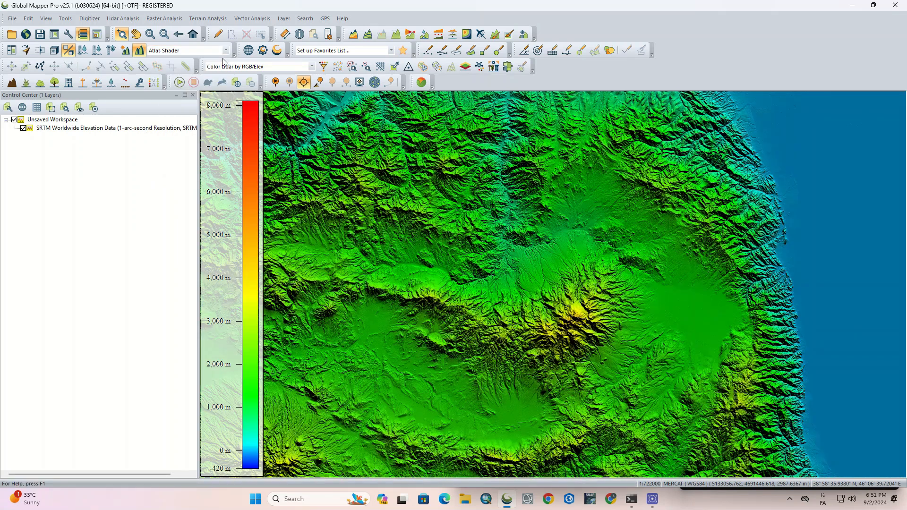
{"action": "left_click", "coordinate": [225, 50]}
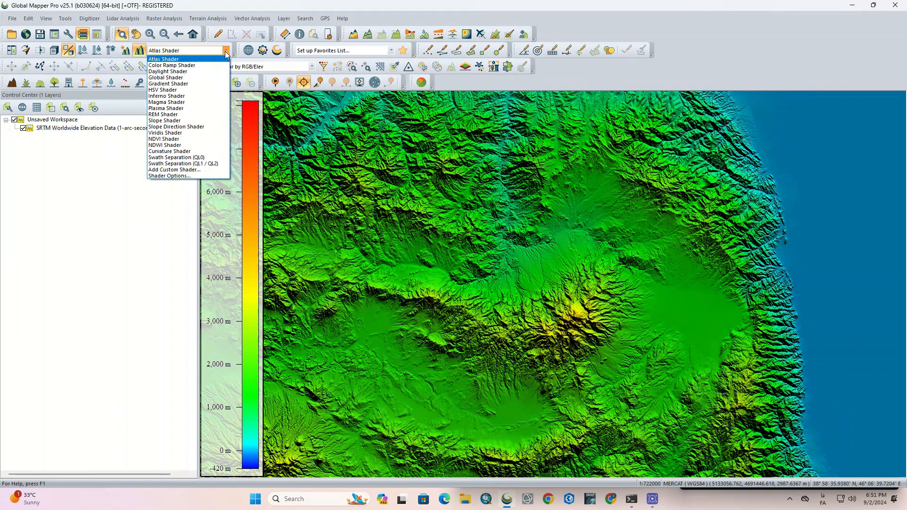
{"action": "left_click", "coordinate": [210, 78]}
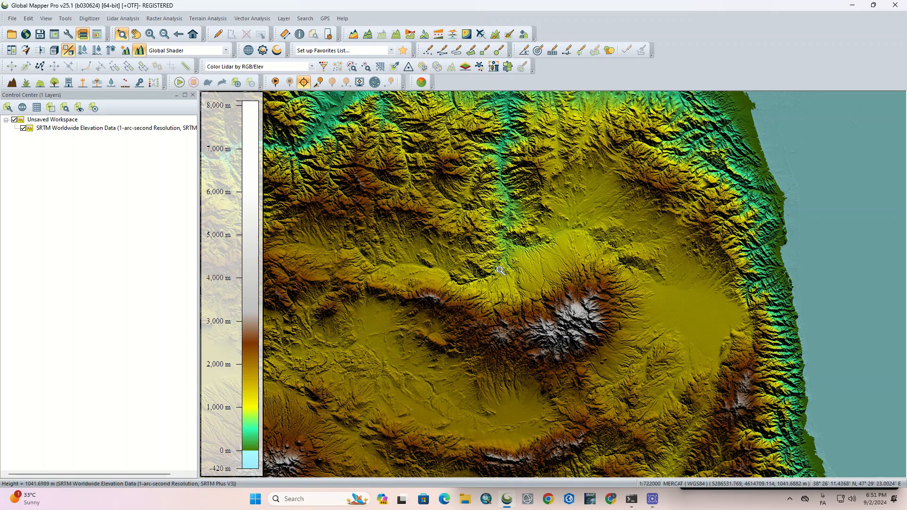
- Toggle the terrain's hill shading off and on twice to compare the shaded and unshaded relief
{"action": "left_click", "coordinate": [140, 51]}
{"action": "left_click", "coordinate": [140, 54]}
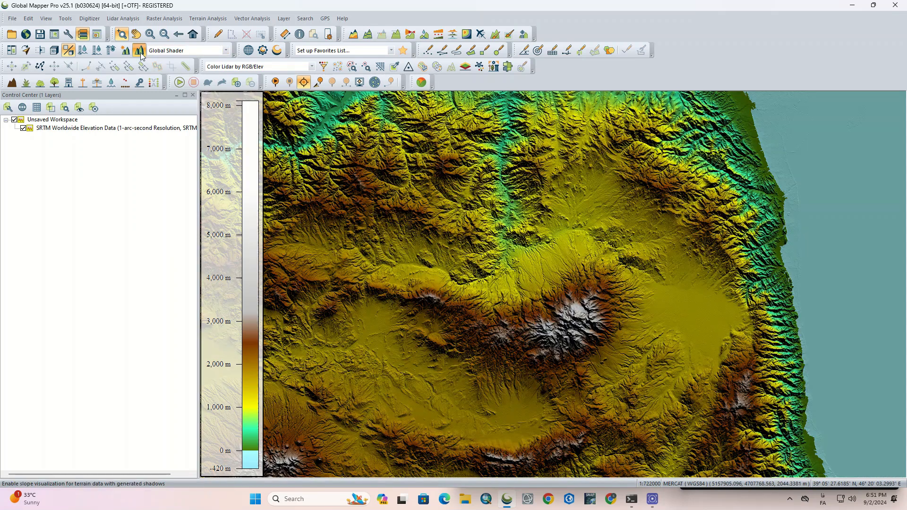
{"action": "left_click", "coordinate": [142, 56]}
{"action": "left_click", "coordinate": [141, 54]}
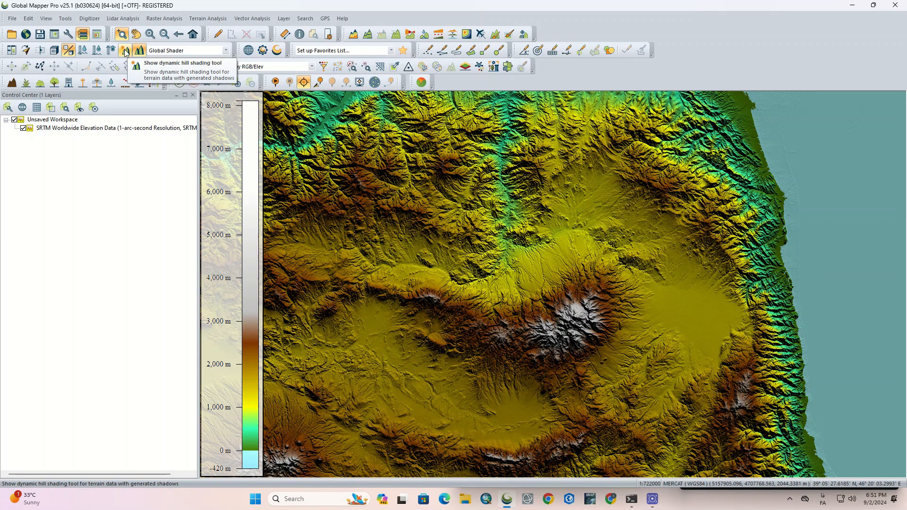
- Open the Dynamic Hill Shading settings, try a light altitude of 50, and apply an altitude of 10
{"action": "left_click", "coordinate": [125, 51]}
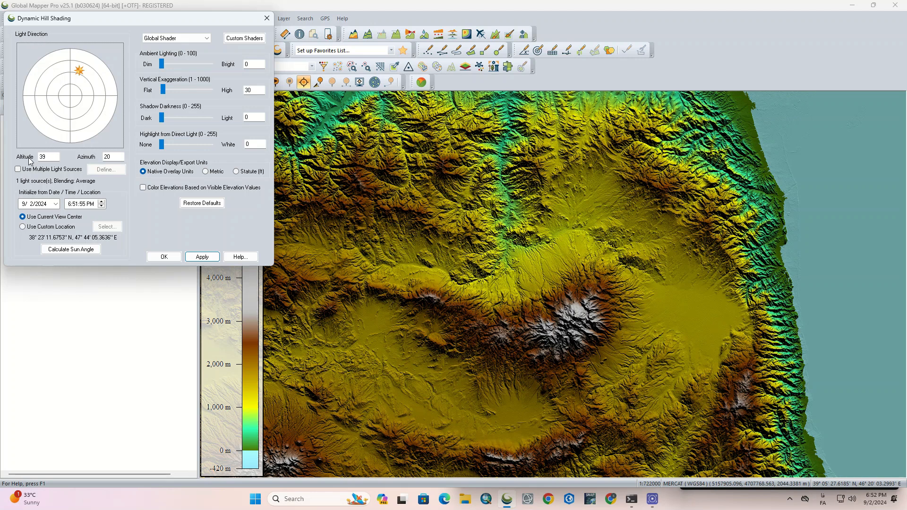
{"action": "double_click", "coordinate": [46, 157]}
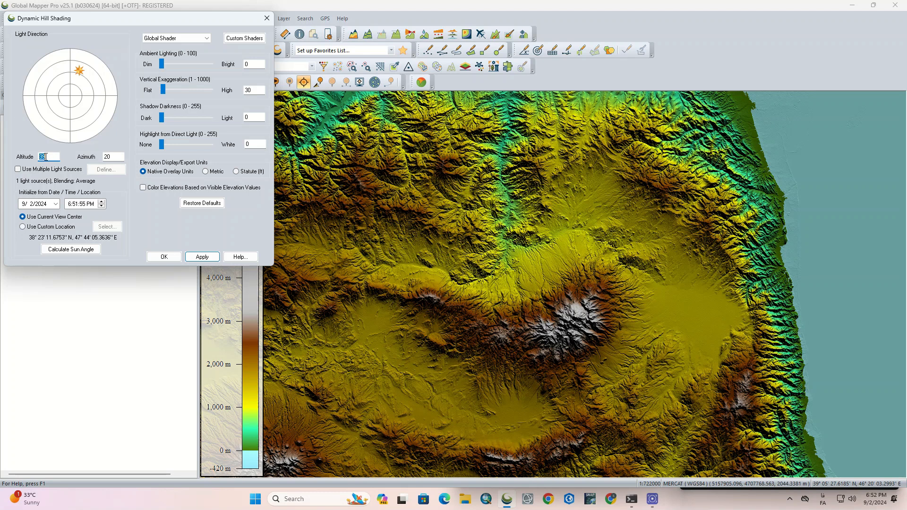
{"action": "type", "text": "50"}
{"action": "double_click", "coordinate": [46, 157]}
{"action": "type", "text": "10"}
{"action": "left_click", "coordinate": [207, 258]}
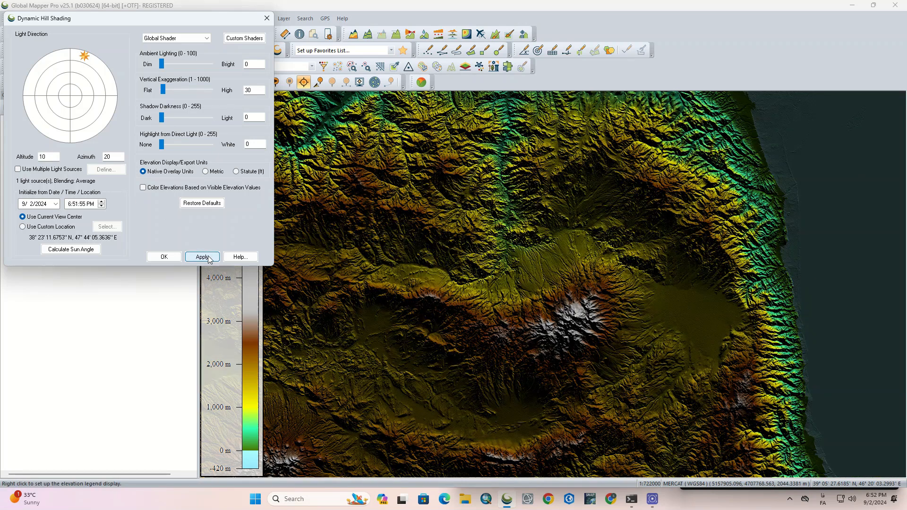
- Move the light source near the zenith at altitude 87, and to the southwest at altitude 28 and azimuth 237
{"action": "mouse_move", "coordinate": [83, 56]}
{"action": "left_mouse_down"}
{"action": "mouse_move", "coordinate": [100, 92]}
{"action": "mouse_move", "coordinate": [90, 90]}
{"action": "mouse_move", "coordinate": [108, 82]}
{"action": "mouse_move", "coordinate": [71, 100]}
{"action": "left_mouse_up"}
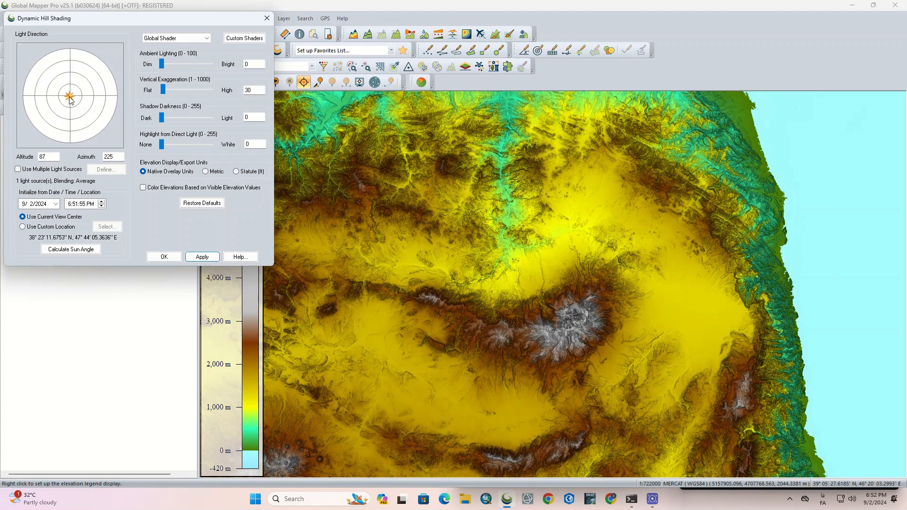
{"action": "mouse_move", "coordinate": [69, 99]}
{"action": "left_mouse_down"}
{"action": "mouse_move", "coordinate": [47, 131]}
{"action": "mouse_move", "coordinate": [50, 70]}
{"action": "mouse_move", "coordinate": [96, 77]}
{"action": "mouse_move", "coordinate": [96, 119]}
{"action": "mouse_move", "coordinate": [72, 134]}
{"action": "mouse_move", "coordinate": [41, 112]}
{"action": "left_mouse_up"}
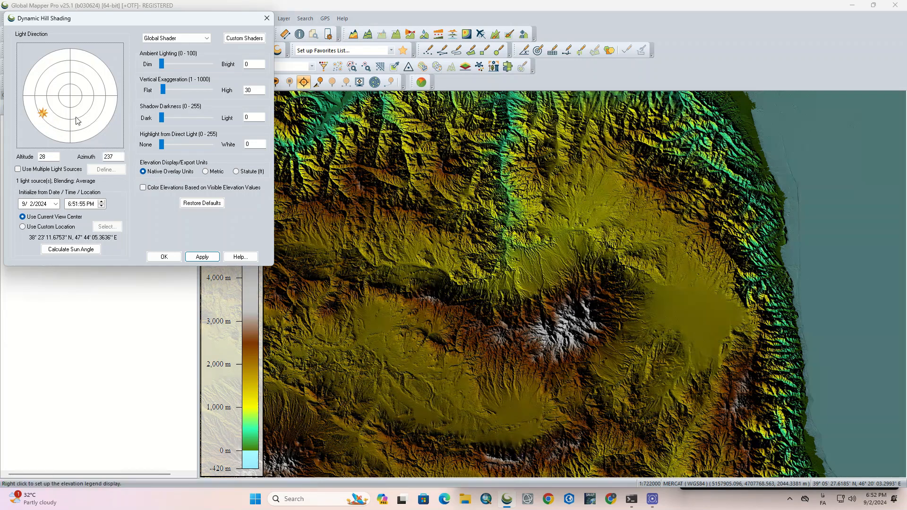
- Set the hill shading light source to altitude 45 and azimuth 45
{"action": "left_click", "coordinate": [111, 156]}
{"action": "double_click", "coordinate": [111, 154]}
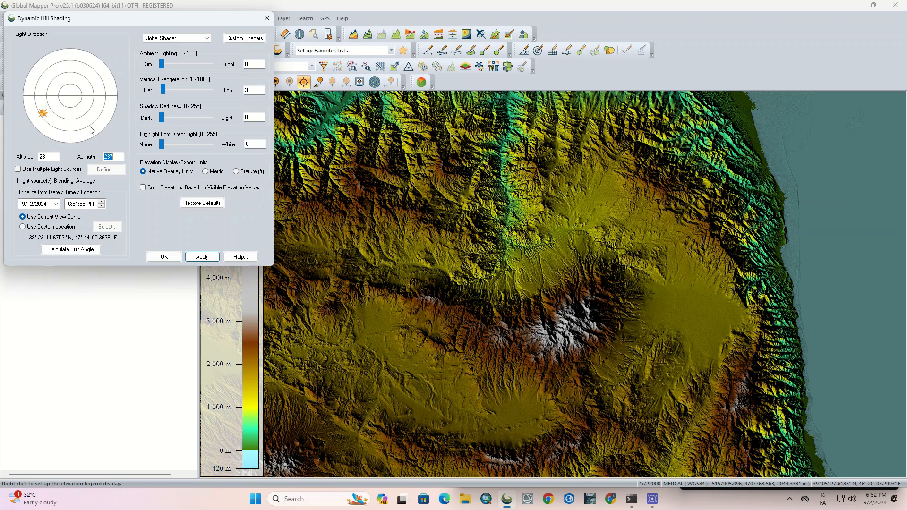
{"action": "double_click", "coordinate": [53, 159]}
{"action": "type", "text": "45"}
{"action": "double_click", "coordinate": [119, 156]}
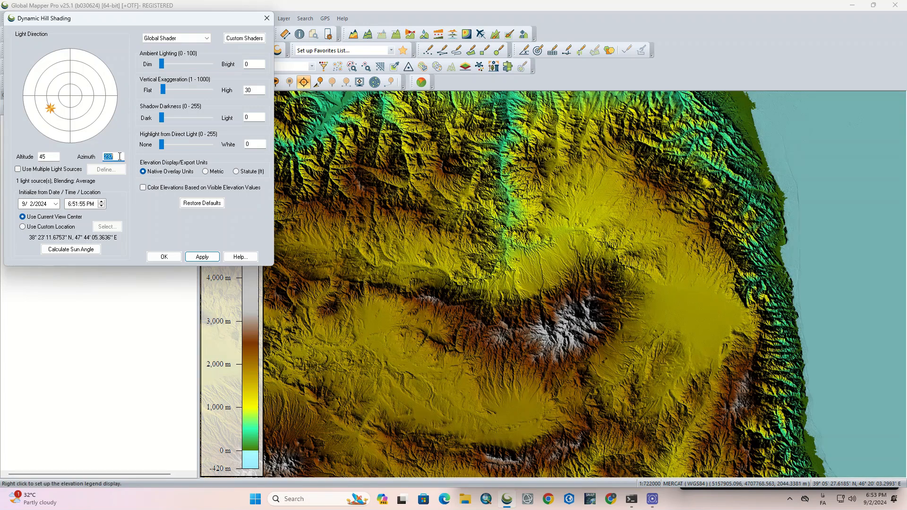
{"action": "type", "text": "45"}
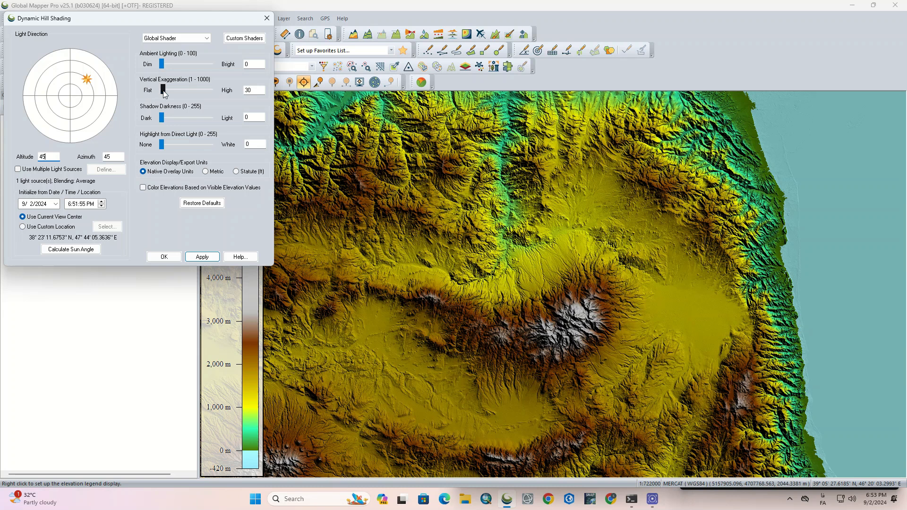
- Raise the vertical exaggeration to 288, lower it again, and set it to 10
{"action": "left_click_drag", "start_coordinate": [165, 90], "coordinate": [176, 91]}
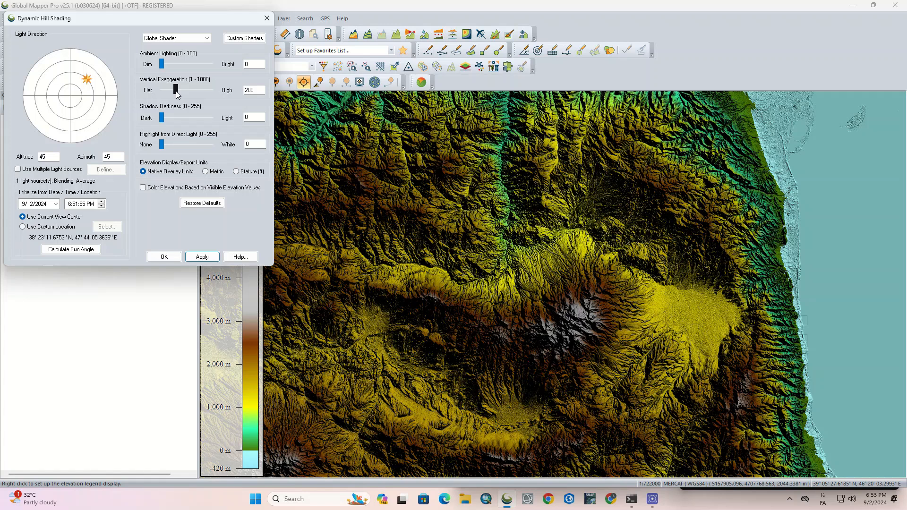
{"action": "left_click_drag", "start_coordinate": [164, 93], "coordinate": [170, 92]}
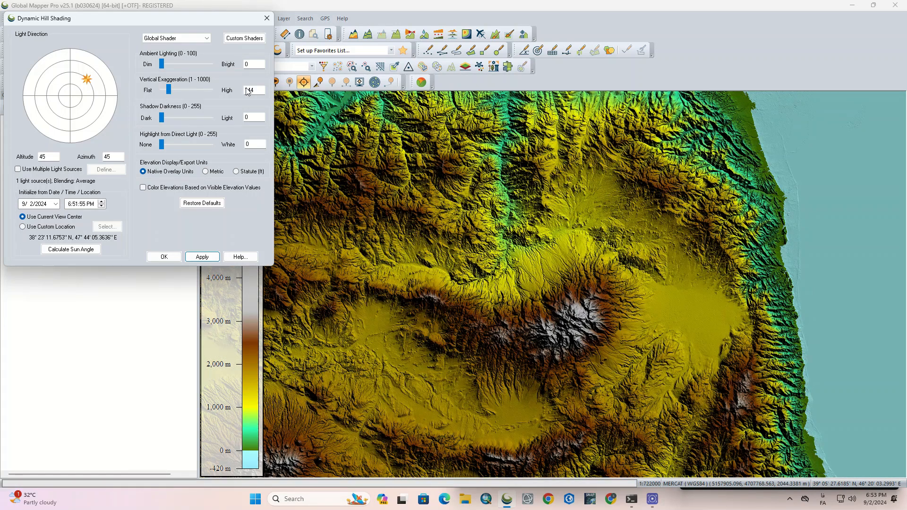
{"action": "double_click", "coordinate": [261, 89]}
{"action": "type", "text": "1"}
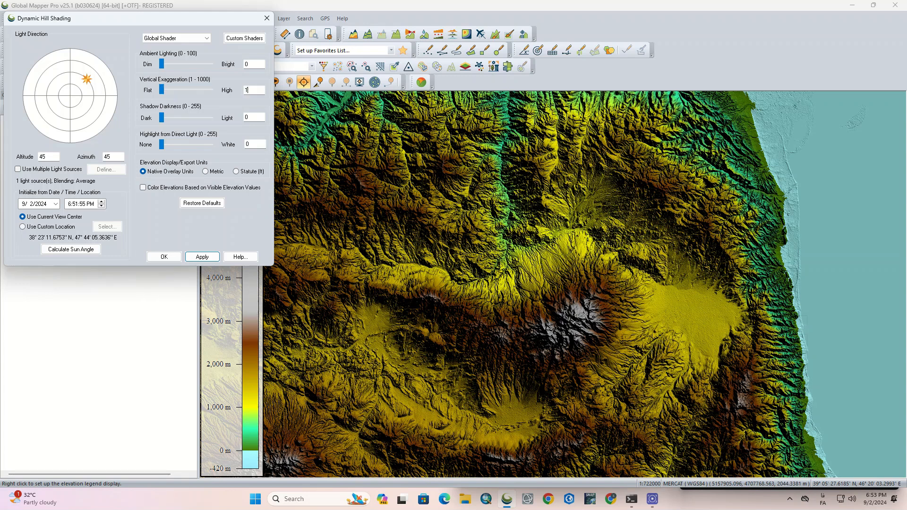
{"action": "type", "text": "0"}
{"action": "left_click", "coordinate": [259, 65]}
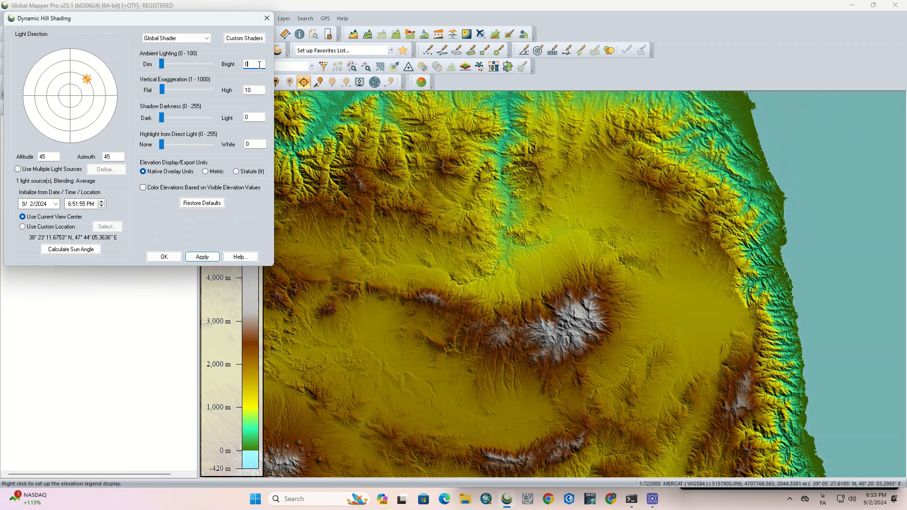
- Try vertical exaggeration values of 1, 20 and 30 for the hill shading
{"action": "double_click", "coordinate": [254, 90]}
{"action": "type", "text": "00"}
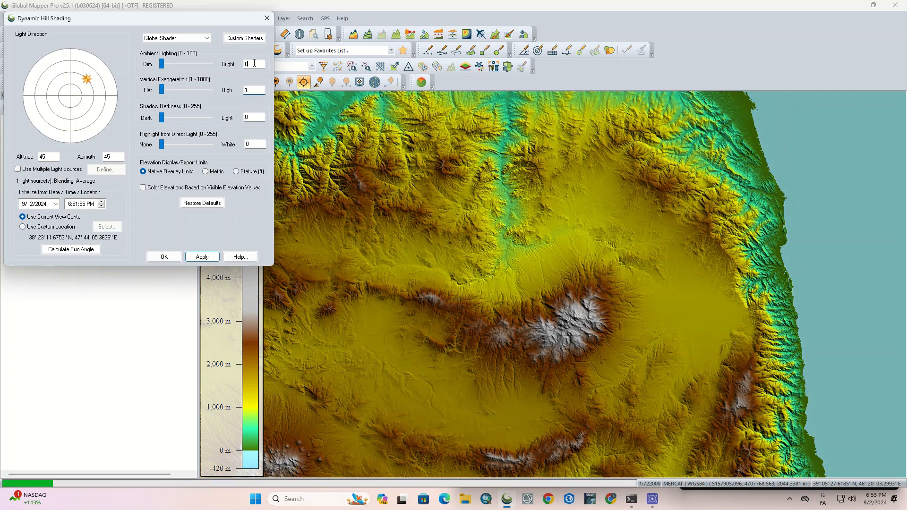
{"action": "left_click", "coordinate": [254, 63]}
{"action": "double_click", "coordinate": [255, 93]}
{"action": "type", "text": "20"}
{"action": "left_click", "coordinate": [254, 64]}
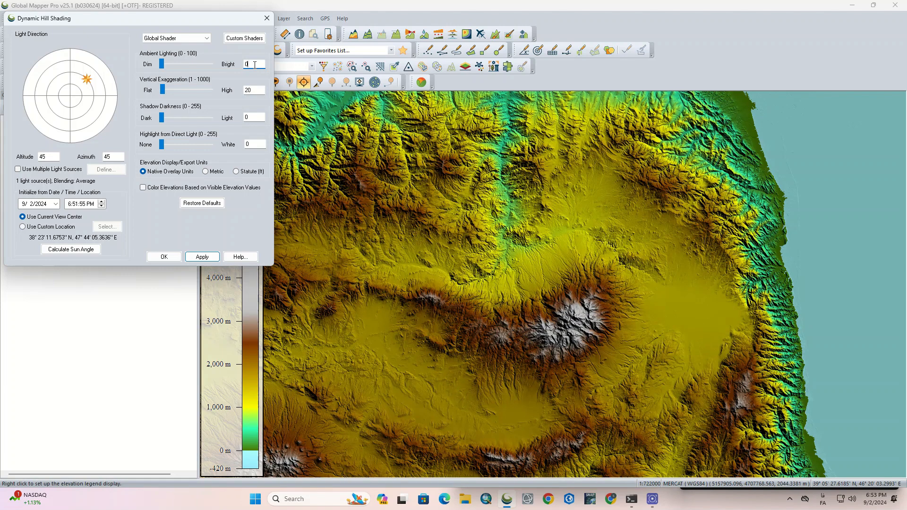
{"action": "double_click", "coordinate": [254, 90]}
{"action": "type", "text": "30"}
{"action": "left_click", "coordinate": [258, 66]}
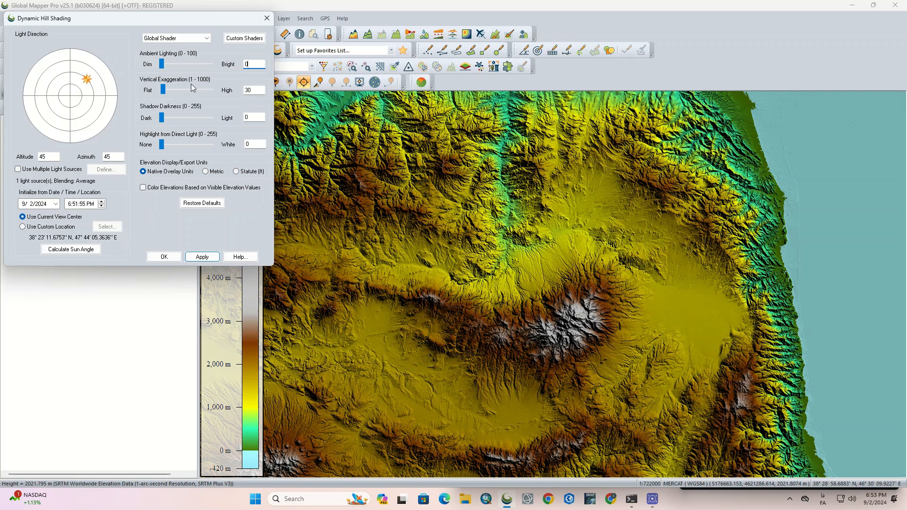
- Choose the Atlas Shader in the hill shading settings and set the vertical exaggeration to 1
{"action": "left_click", "coordinate": [207, 38]}
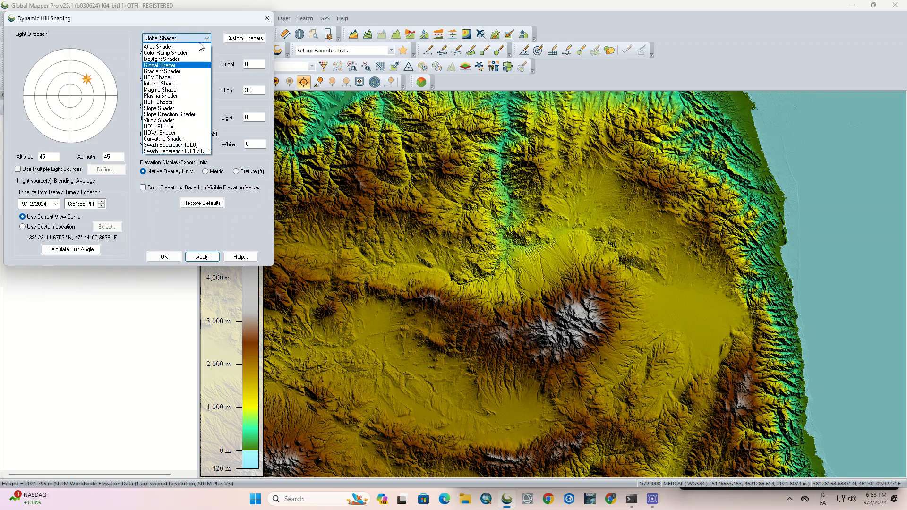
{"action": "left_click", "coordinate": [198, 47]}
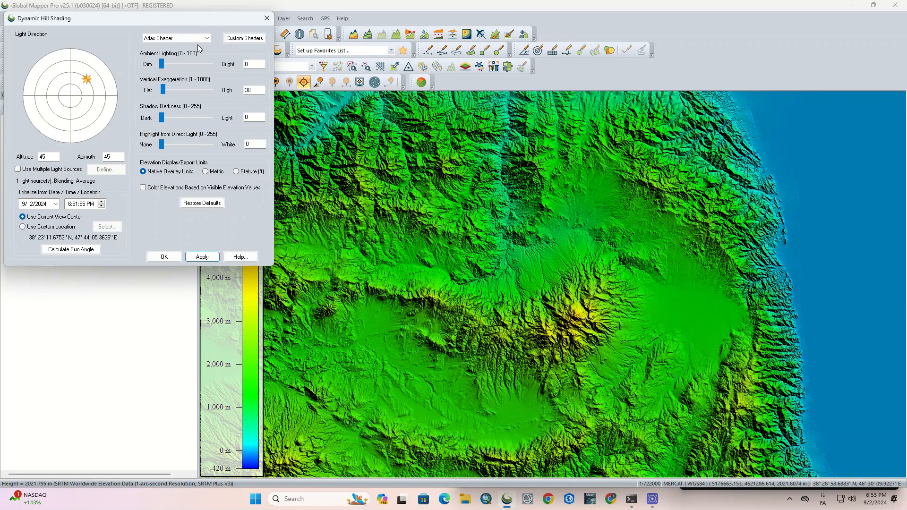
{"action": "double_click", "coordinate": [261, 90]}
{"action": "type", "text": "1"}
{"action": "double_click", "coordinate": [258, 65]}
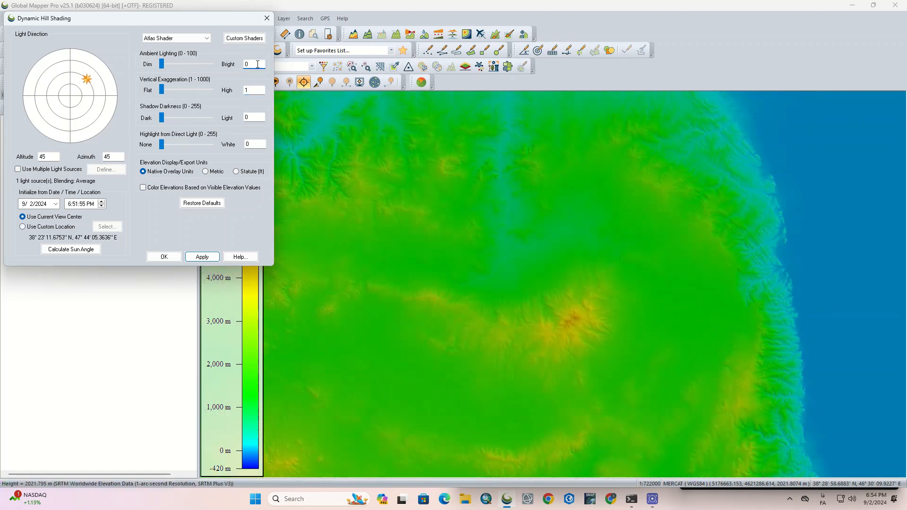
- Set the vertical exaggeration to 35 and accept the hill shading settings
{"action": "double_click", "coordinate": [256, 89]}
{"action": "type", "text": "35"}
{"action": "double_click", "coordinate": [256, 66]}
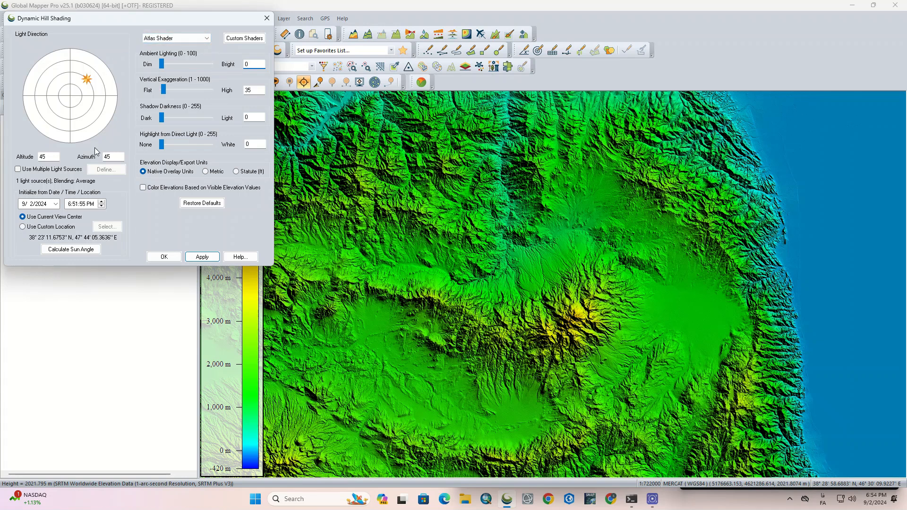
{"action": "left_click", "coordinate": [175, 257]}
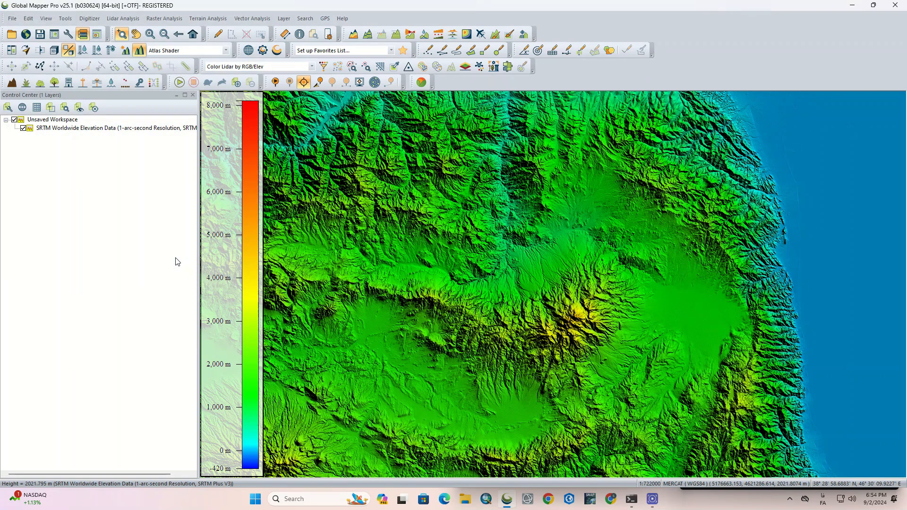
- Switch the terrain's elevation coloring back to the Global Shader
{"action": "left_click", "coordinate": [226, 50]}
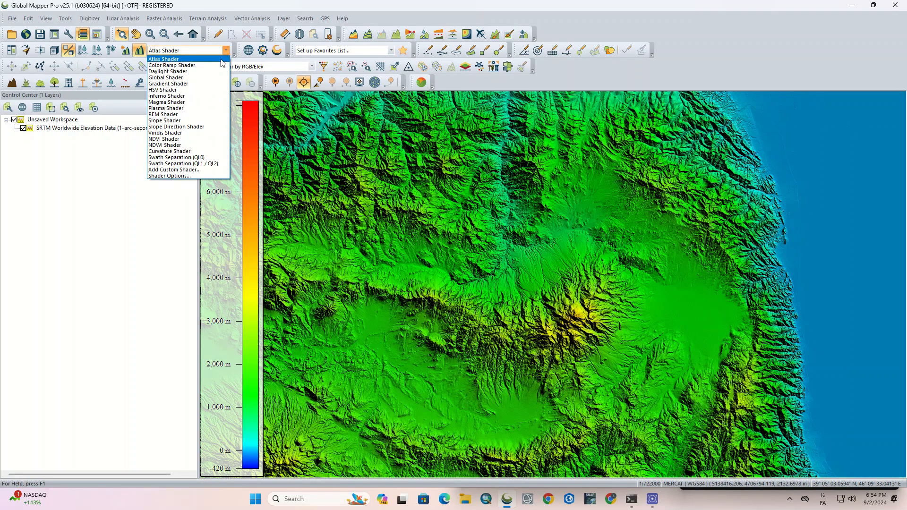
{"action": "left_click", "coordinate": [170, 77]}
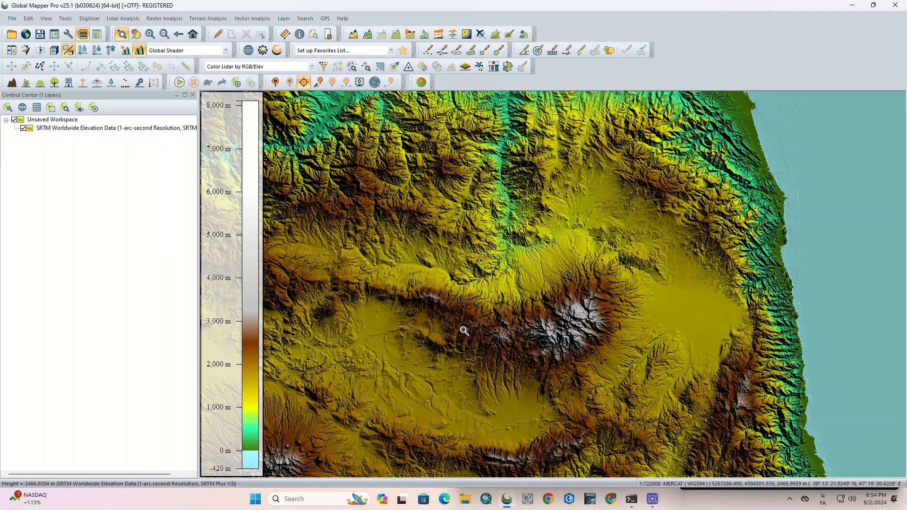